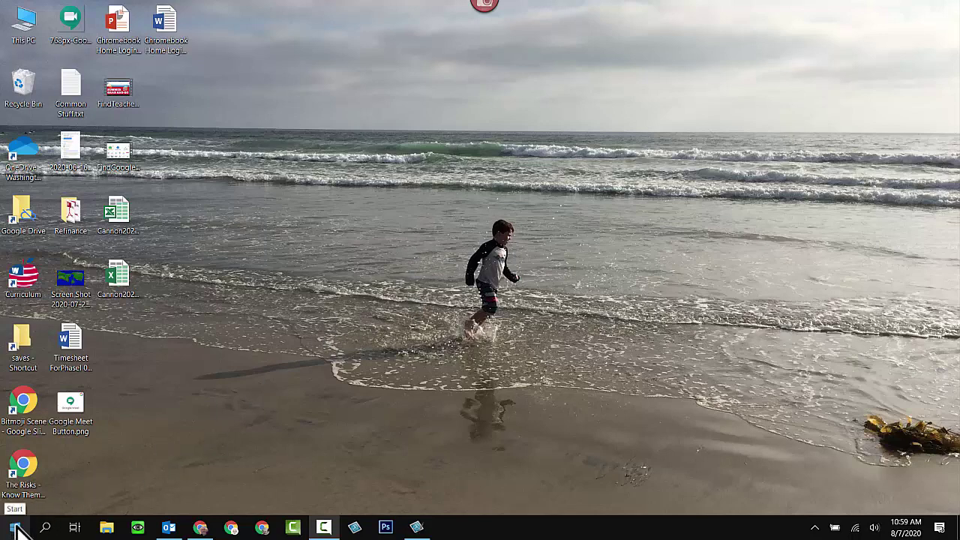
Launch Google Chrome from the Windows Start menu's app list.
left_click(15, 530)
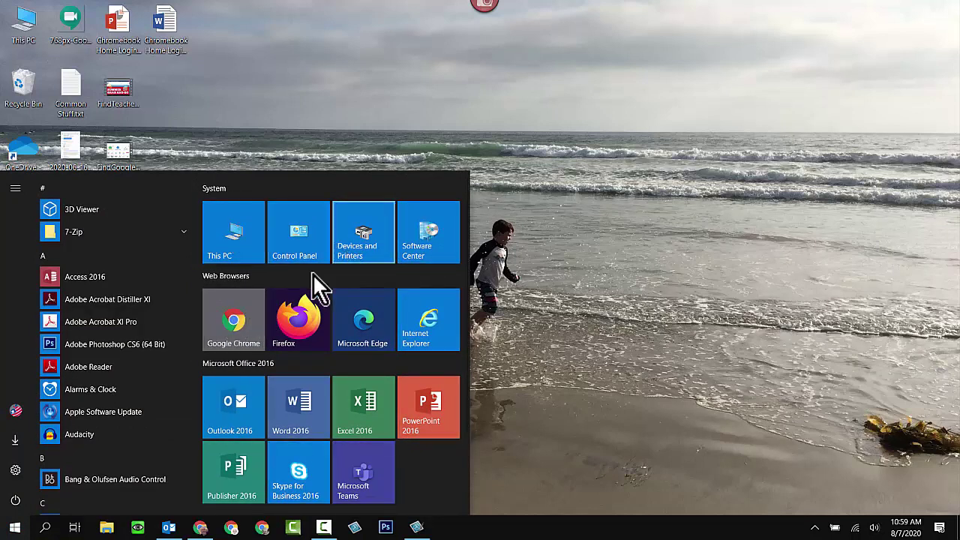
scroll(113, 376, "down", 1)
scroll(114, 377, "down", 4)
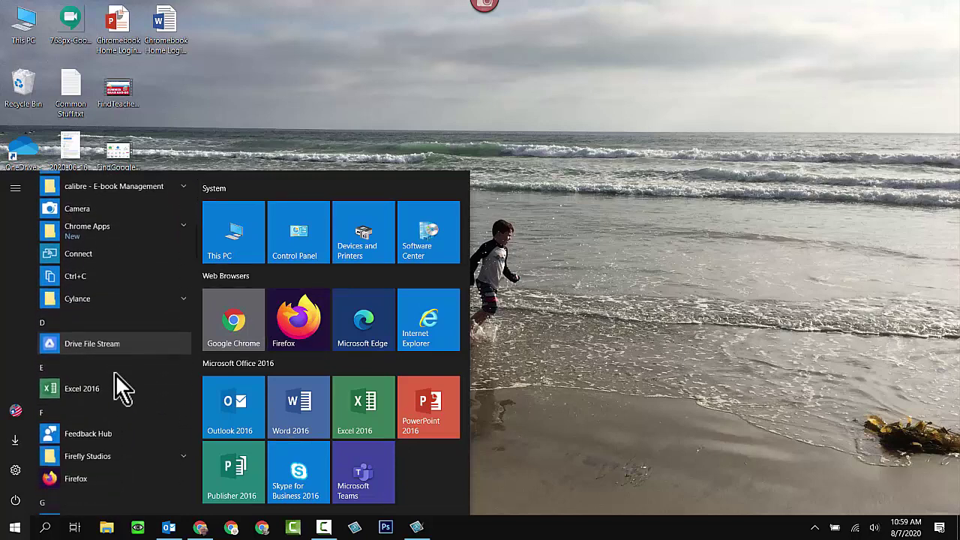
scroll(116, 374, "down", 2)
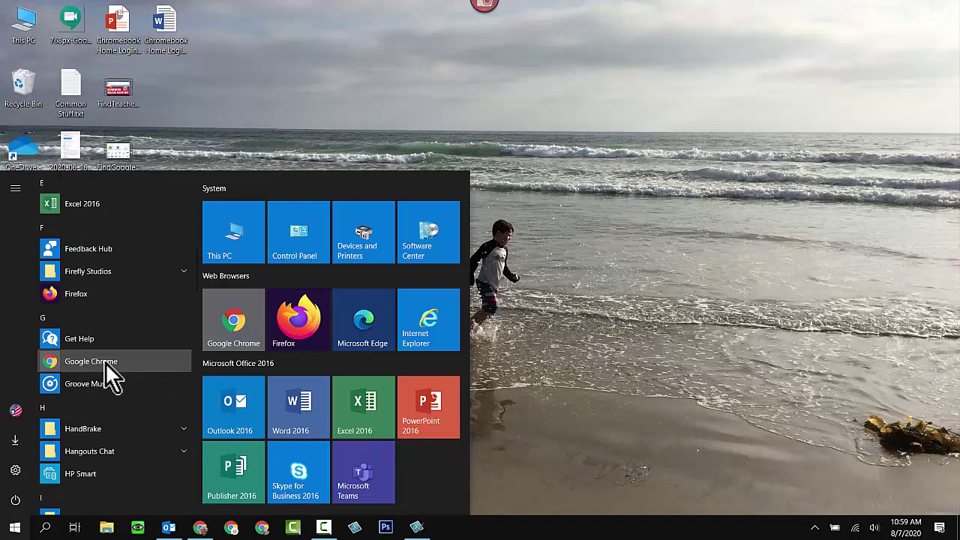
left_click(105, 360)
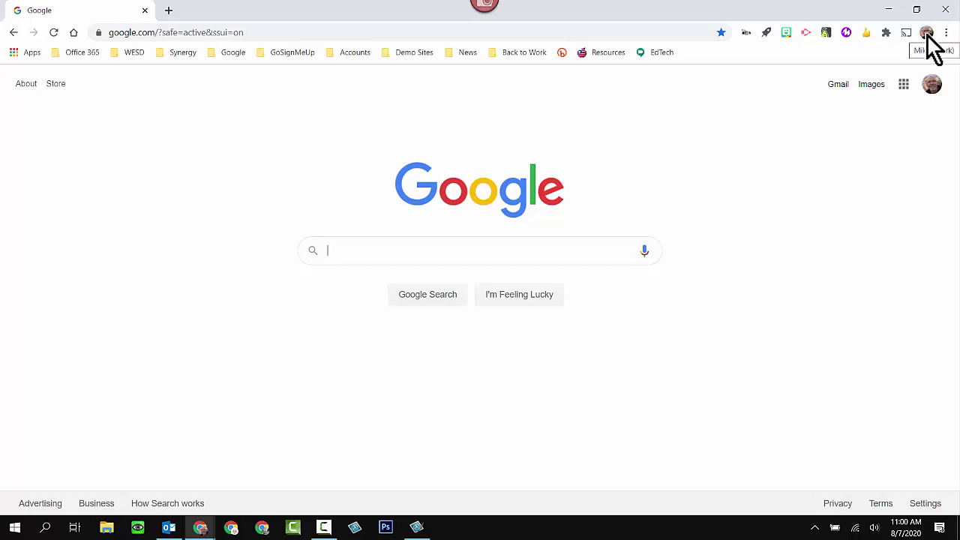
left_click(926, 32)
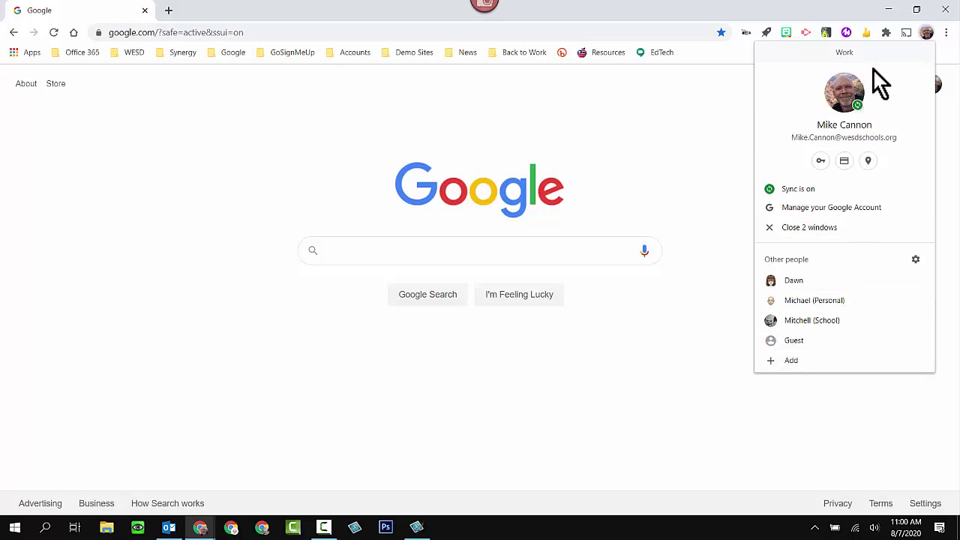
Add a new person with the student's first name, the dragon picture, and no desktop shortcut.
left_click(788, 361)
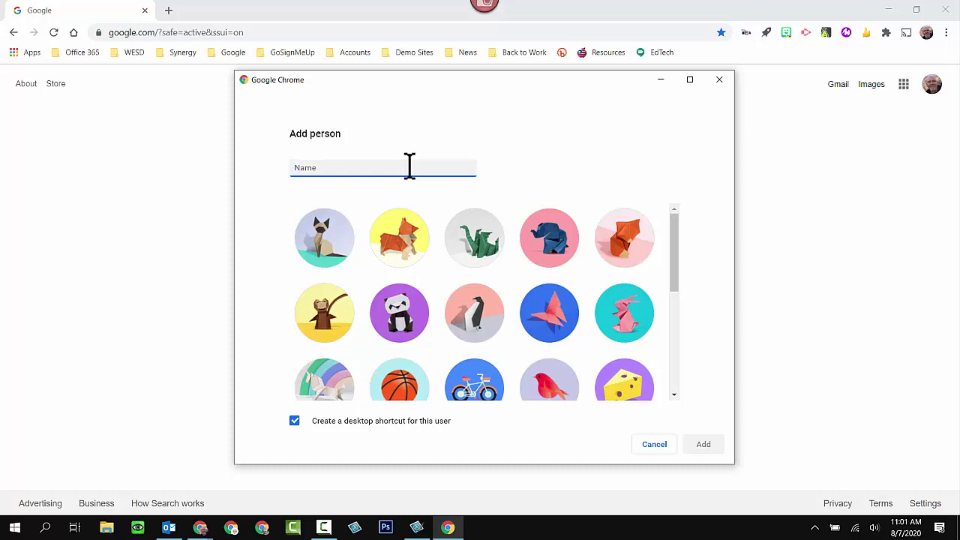
type("Robert")
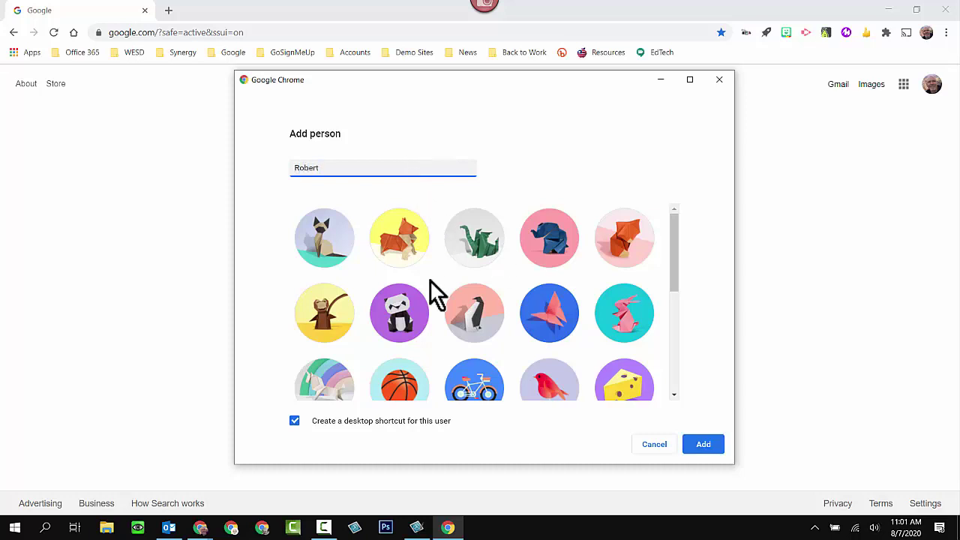
left_click(475, 239)
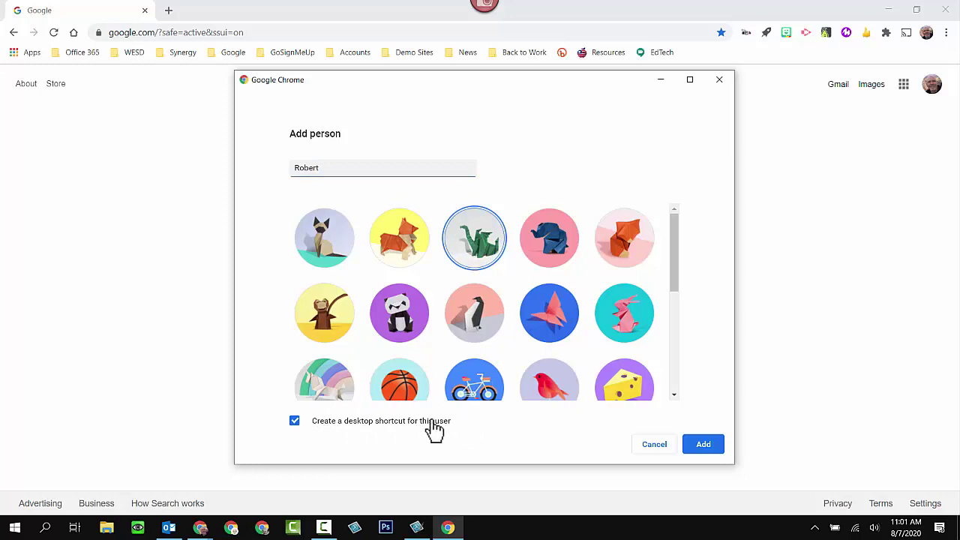
left_click(294, 425)
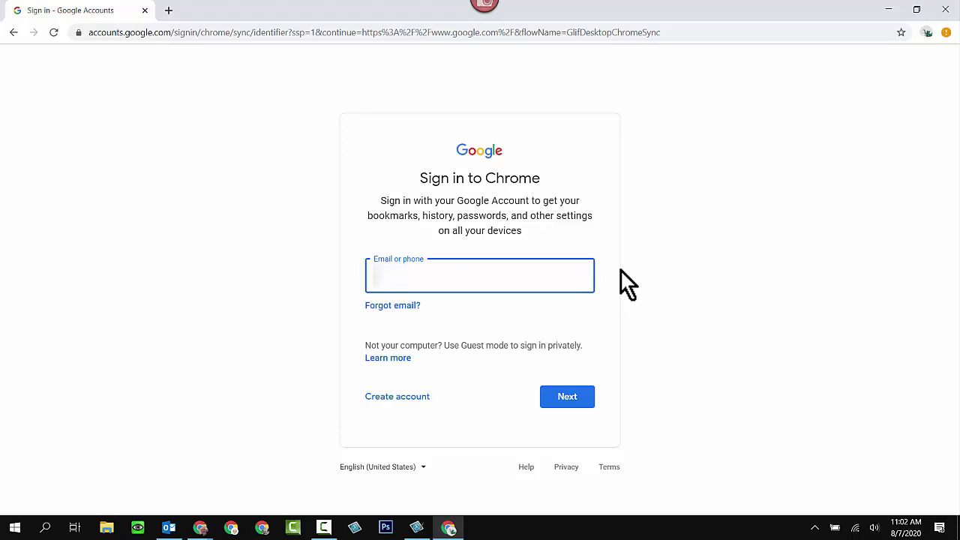
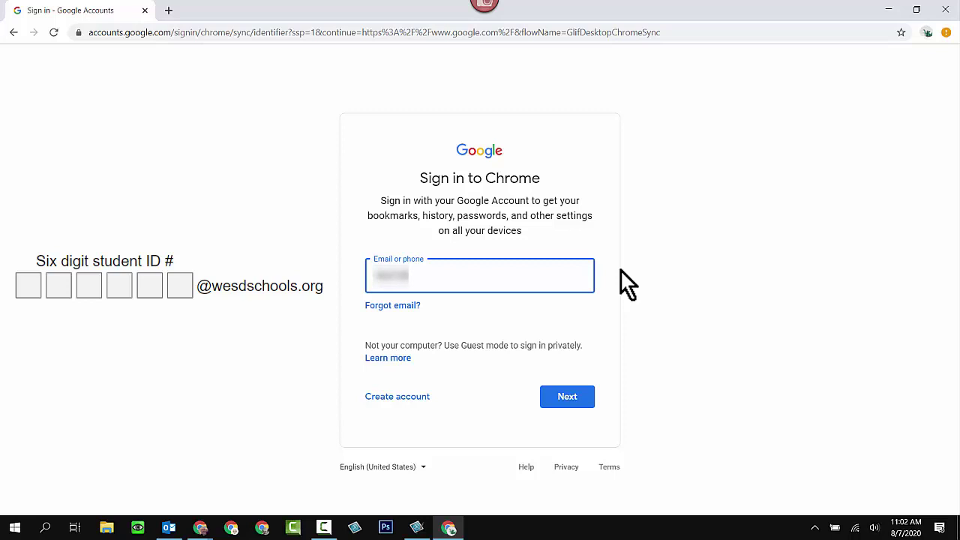
Submit the school e-mail, re-enter it on the district Microsoft sign-in page, and continue.
left_click(570, 400)
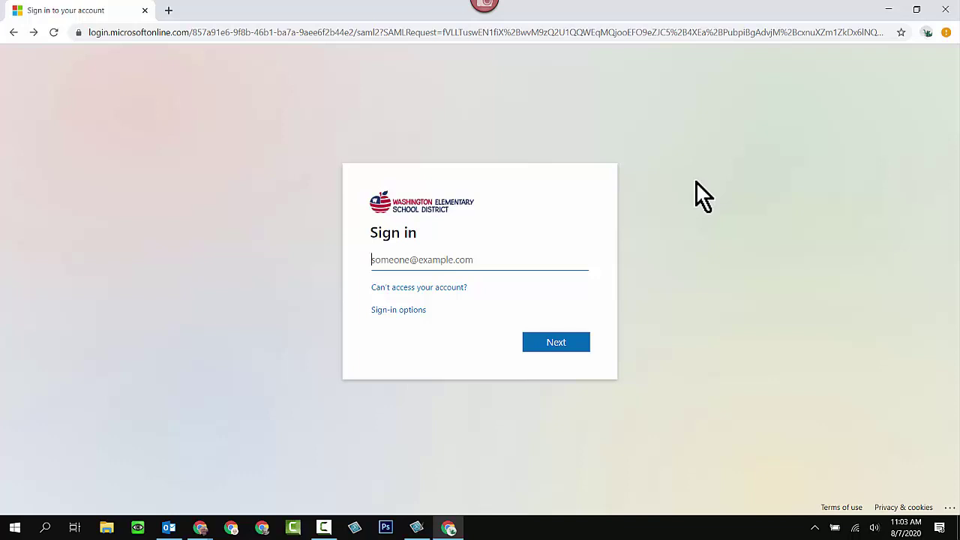
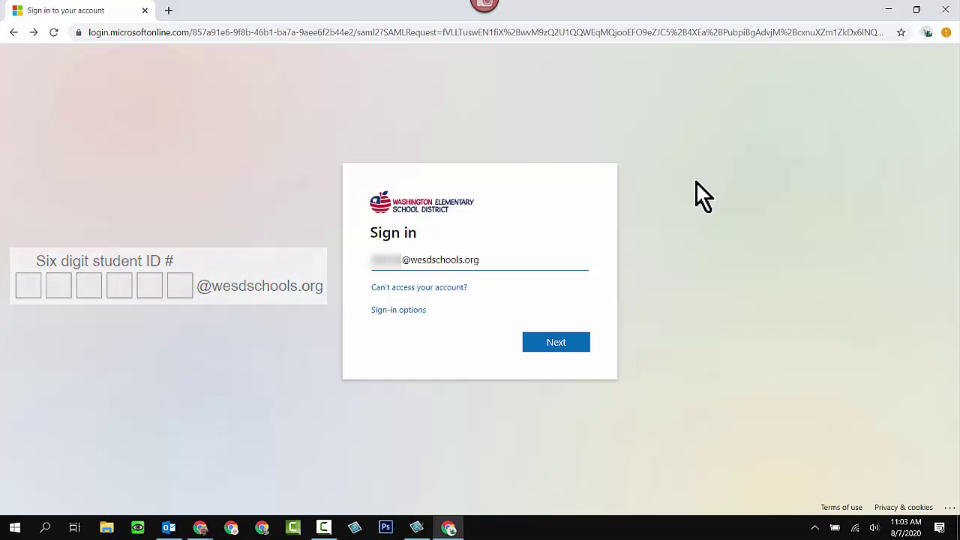
left_click(572, 343)
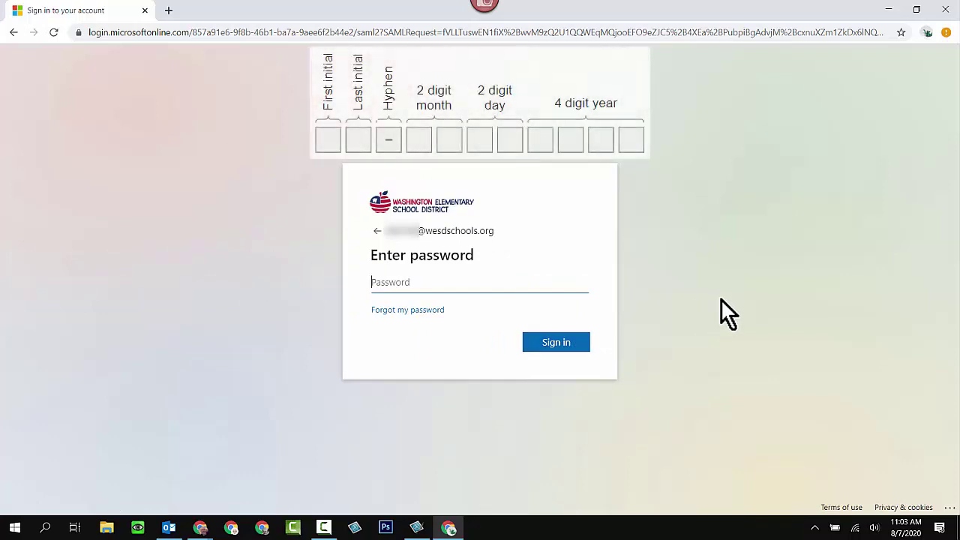
Enter the school account password and sign in.
type("•")
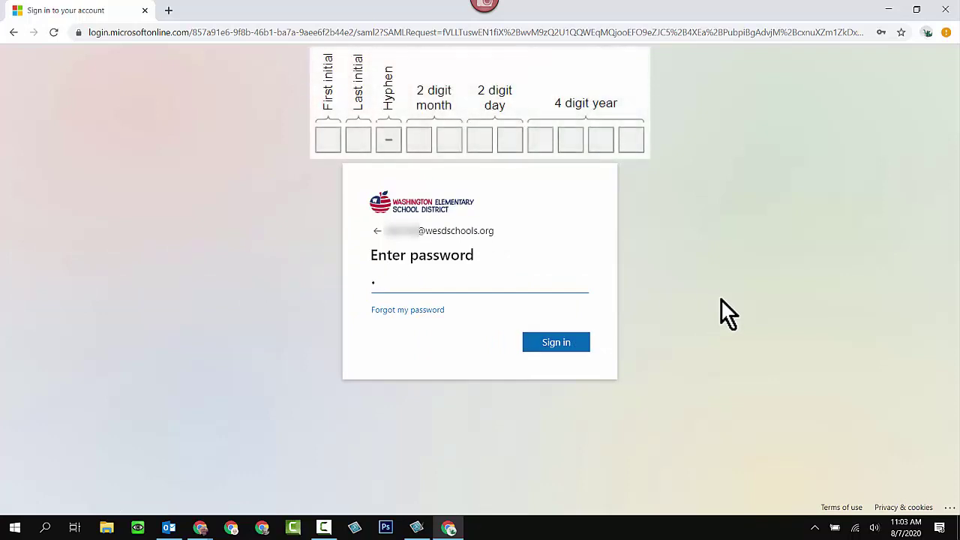
type("••")
type("•••••••")
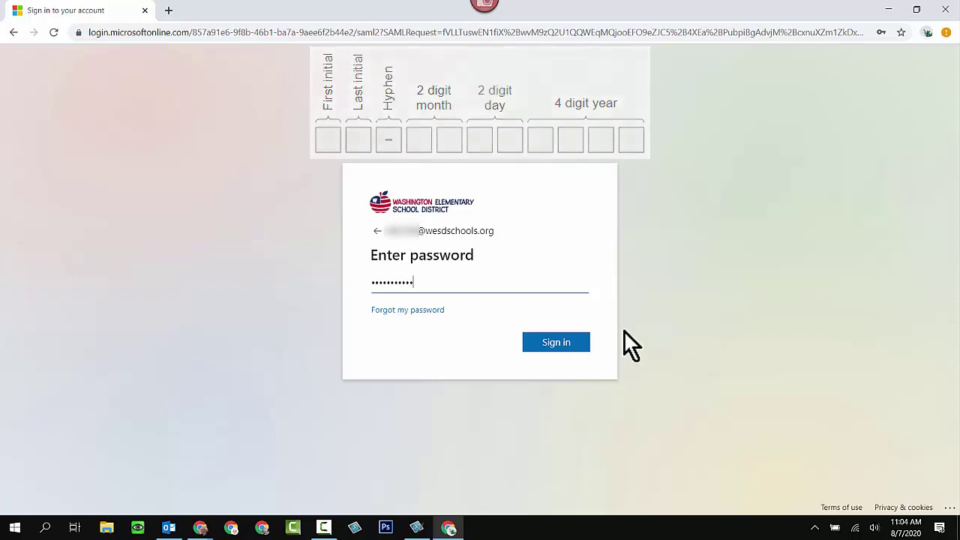
left_click(564, 345)
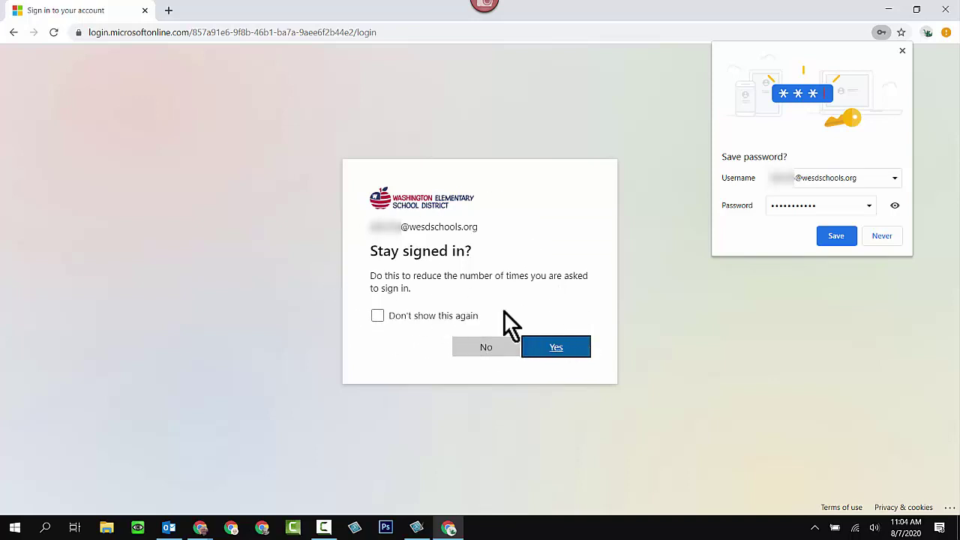
Continue the district sign-in until the Stay signed in? prompt appears.
left_click(547, 347)
Save the school password in Chrome and start turning on sync.
left_click(836, 236)
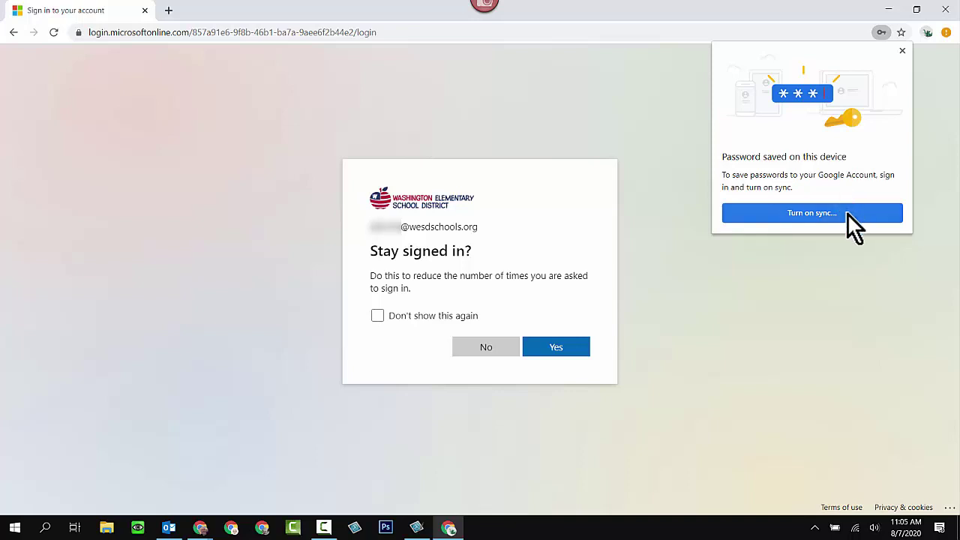
left_click(848, 213)
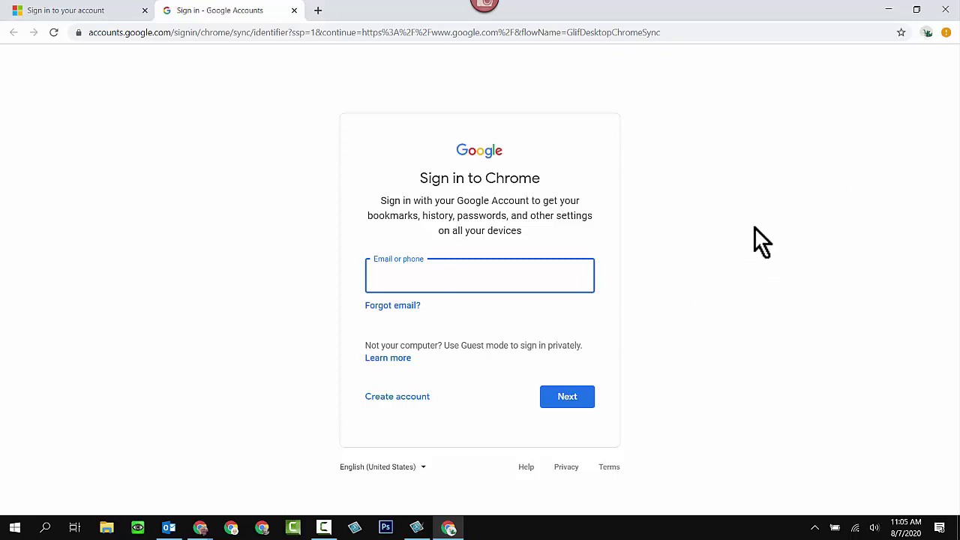
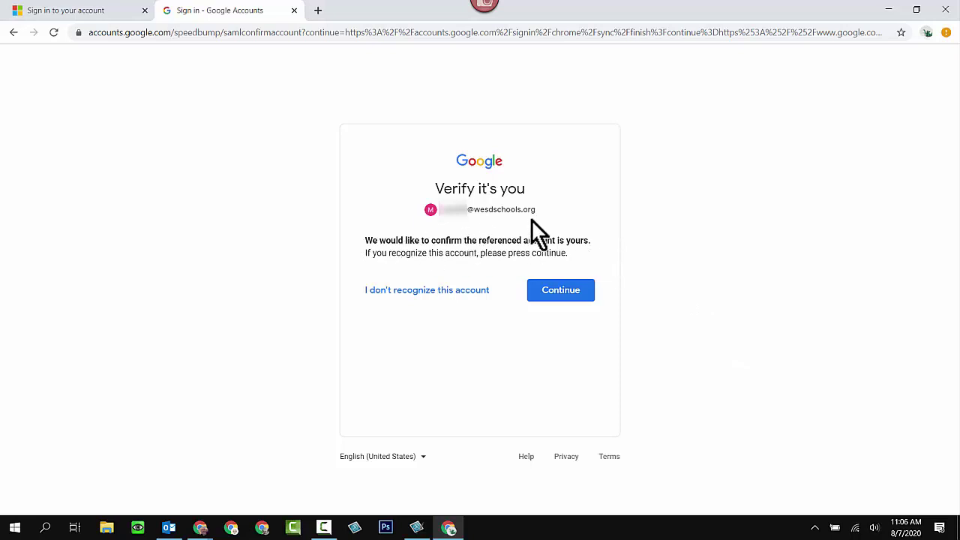
Confirm the school account on Verify it's you and link this profile's Chrome data to it.
left_click(565, 299)
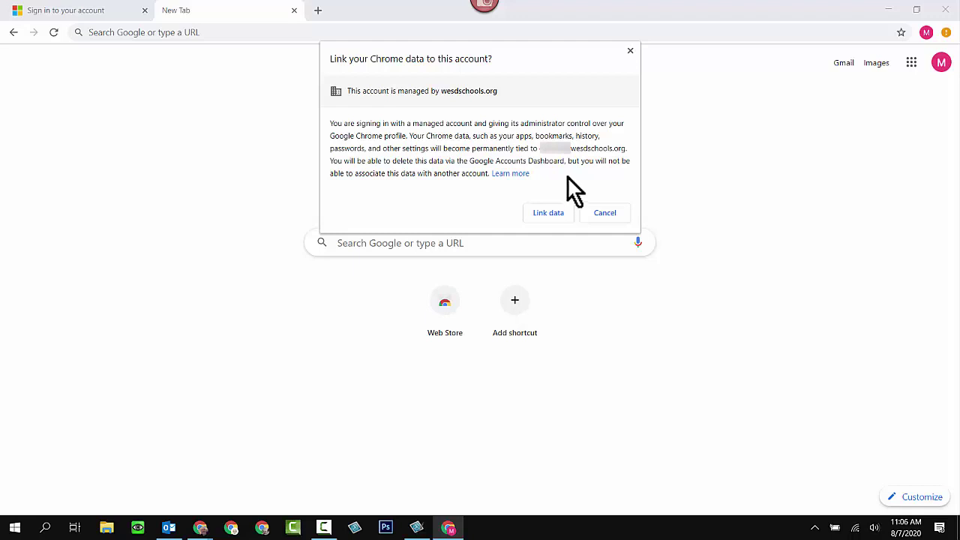
left_click(545, 215)
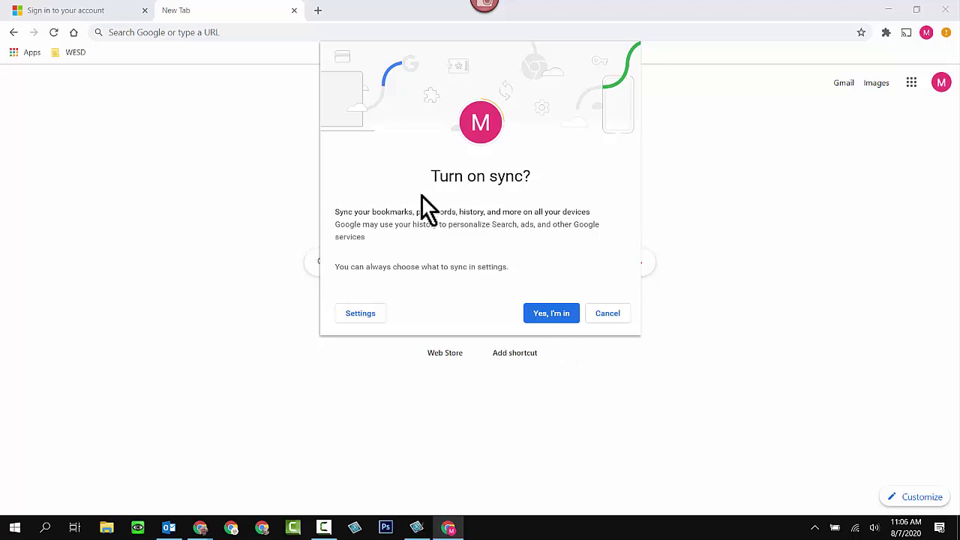
Accept the Turn on sync? prompt with Yes, I'm in for the school account.
left_click(552, 315)
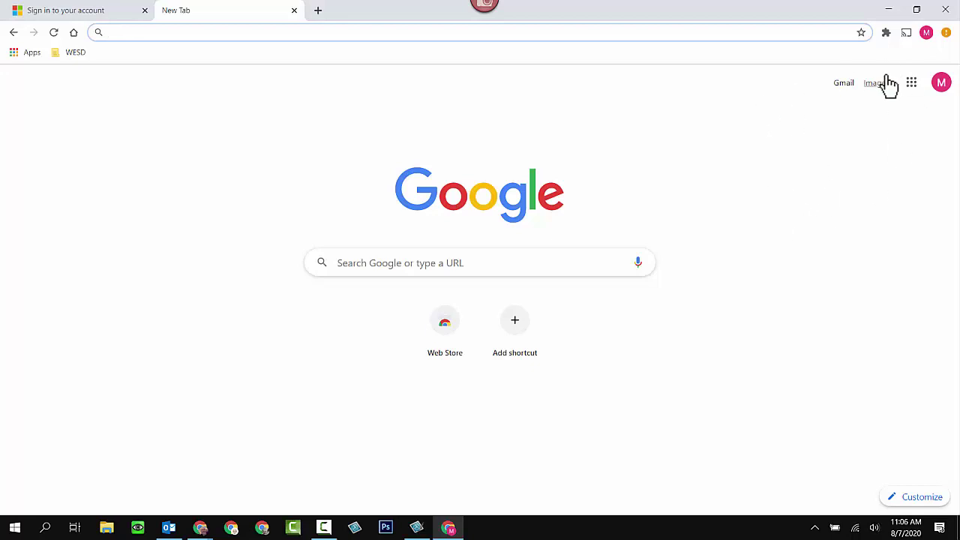
Verify the Robert profile shows Sync is on, then load the WESD Student Home page.
left_click(927, 32)
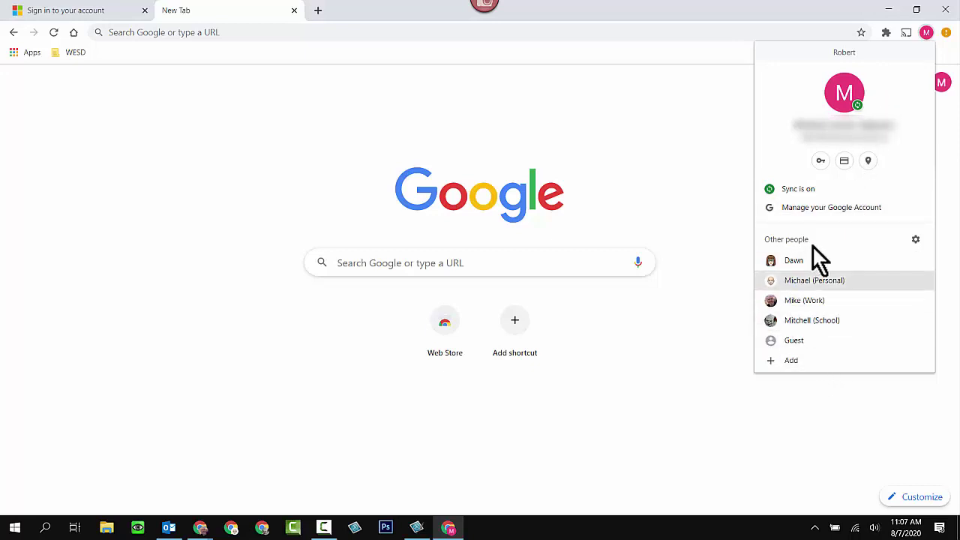
left_click(698, 156)
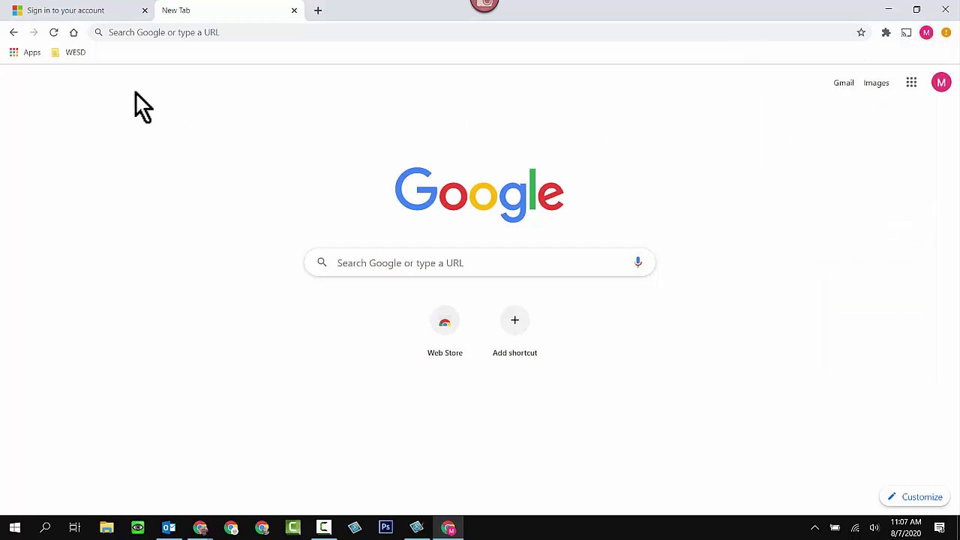
left_click(75, 33)
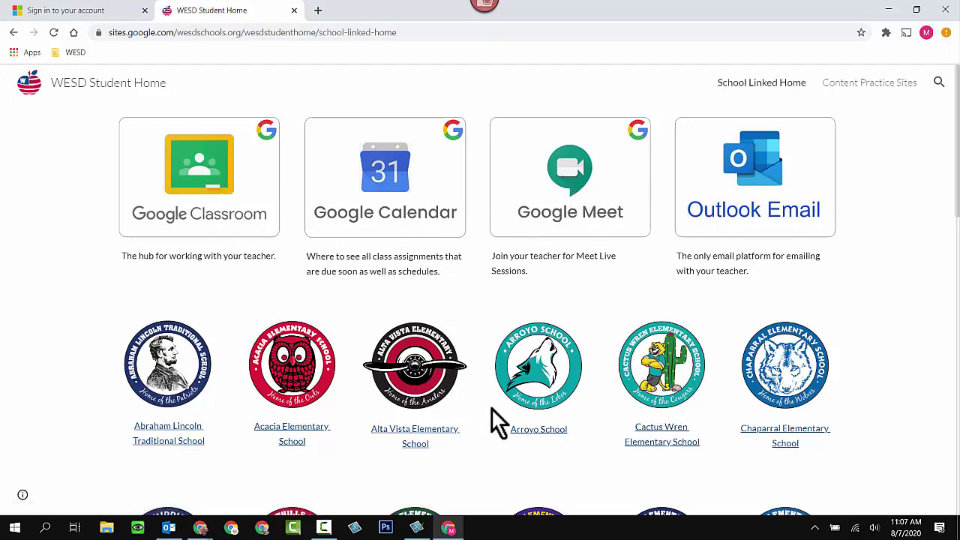
scroll(881, 406, "down", 4)
scroll(885, 386, "down", 1)
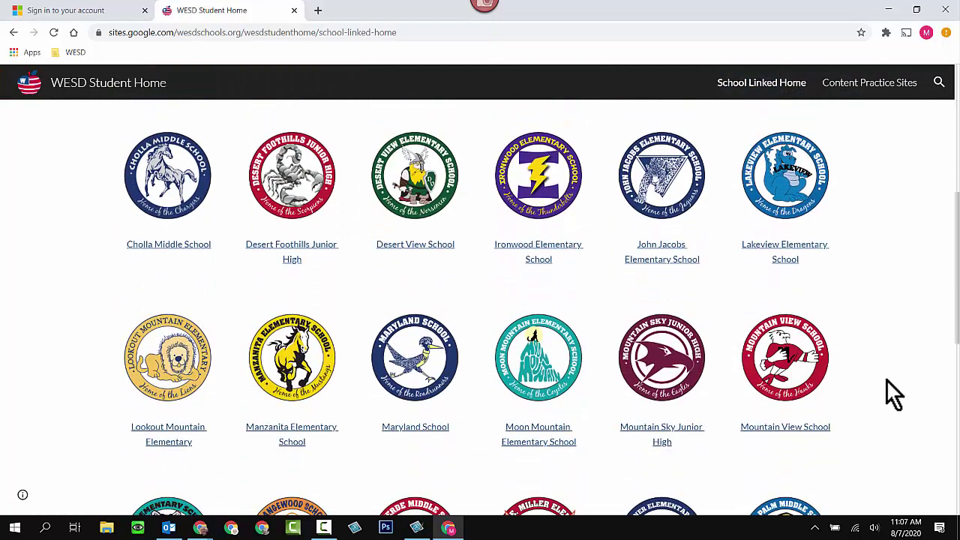
scroll(892, 343, "up", 4)
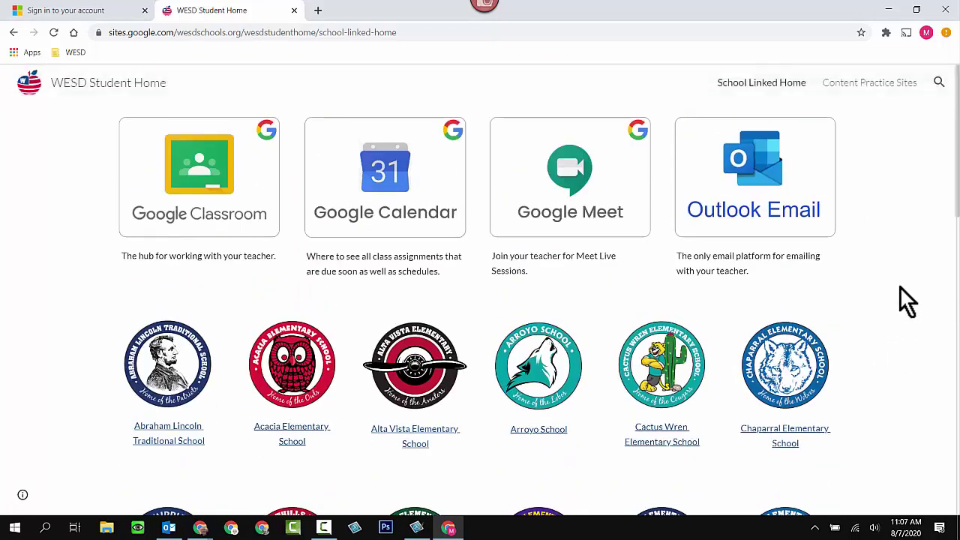